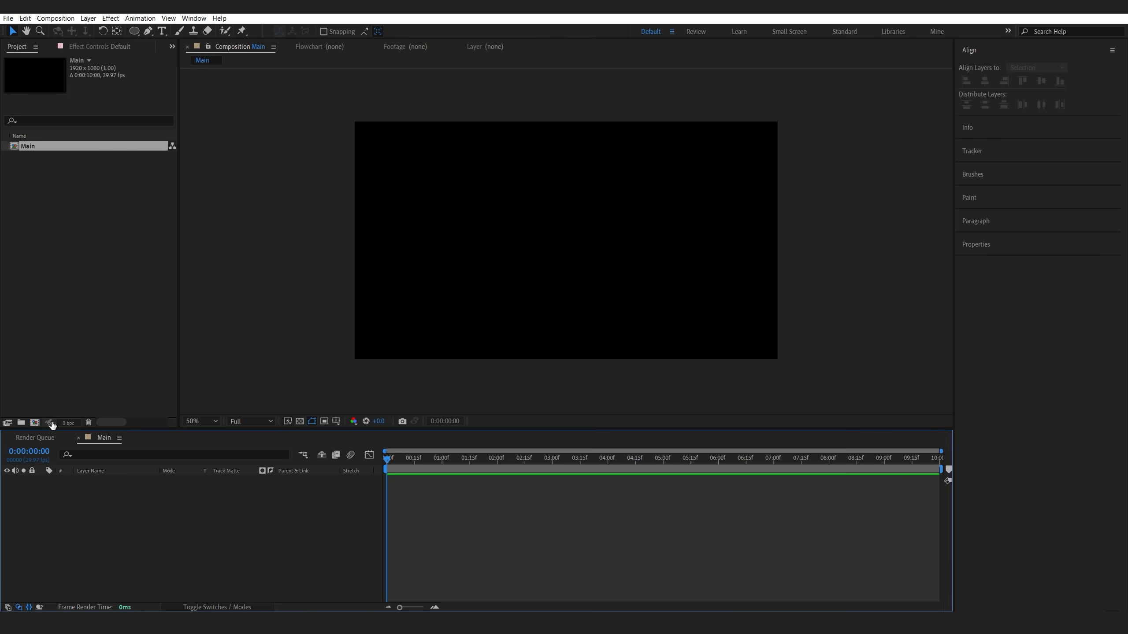
Step: Create a new composition with a width of 2500 px and a height of 1000 px
click(35, 423)
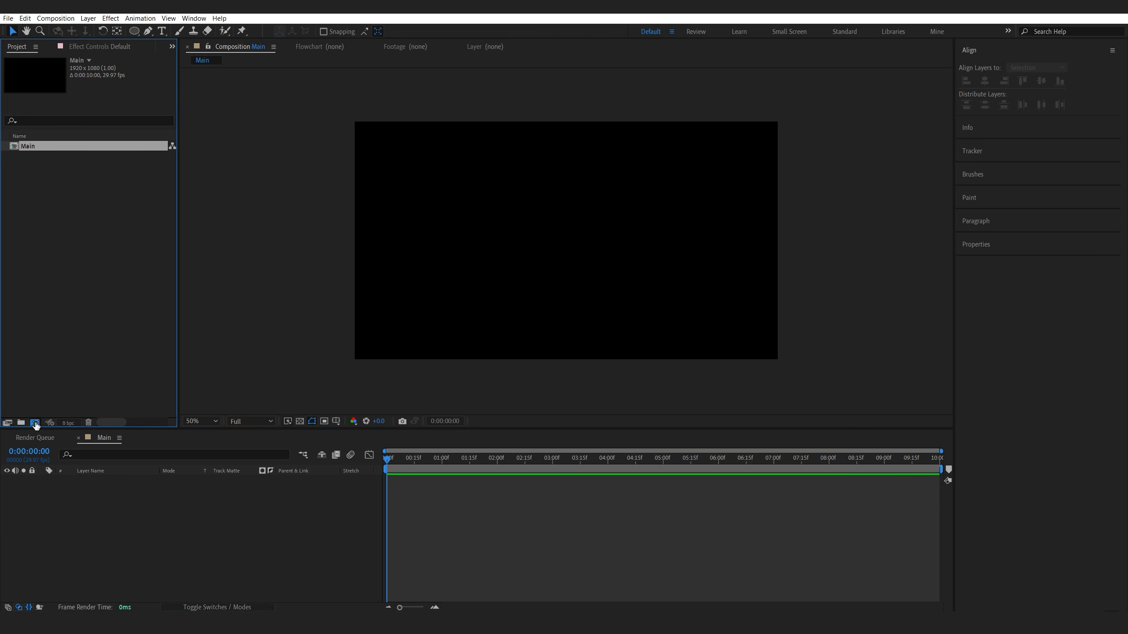
text(2500)
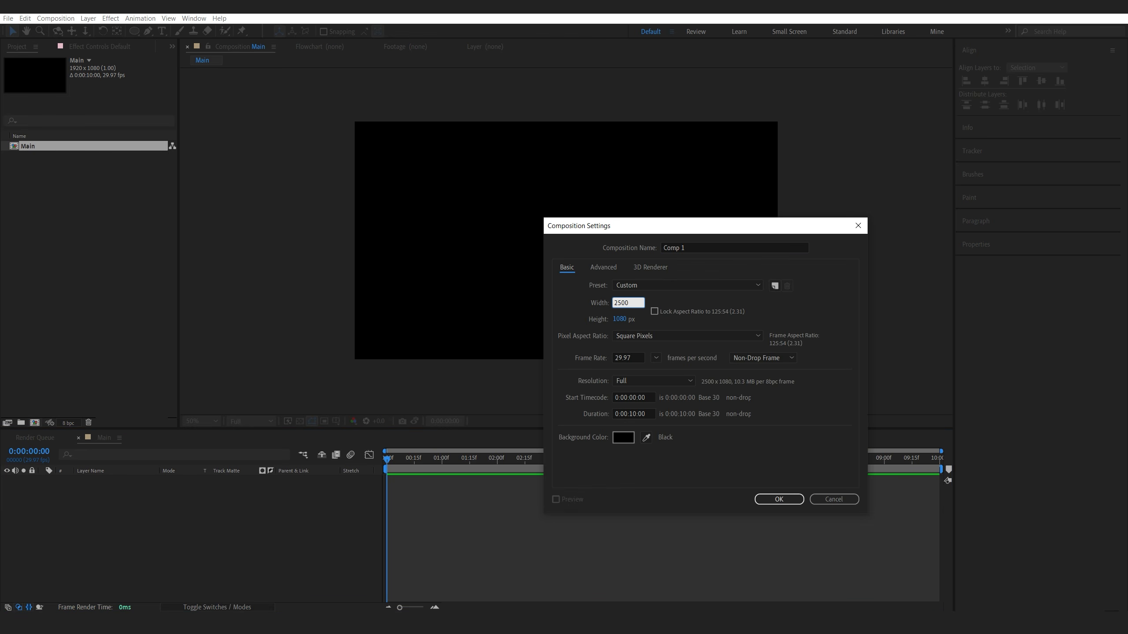
click(620, 319)
text(1000)
key(Return)
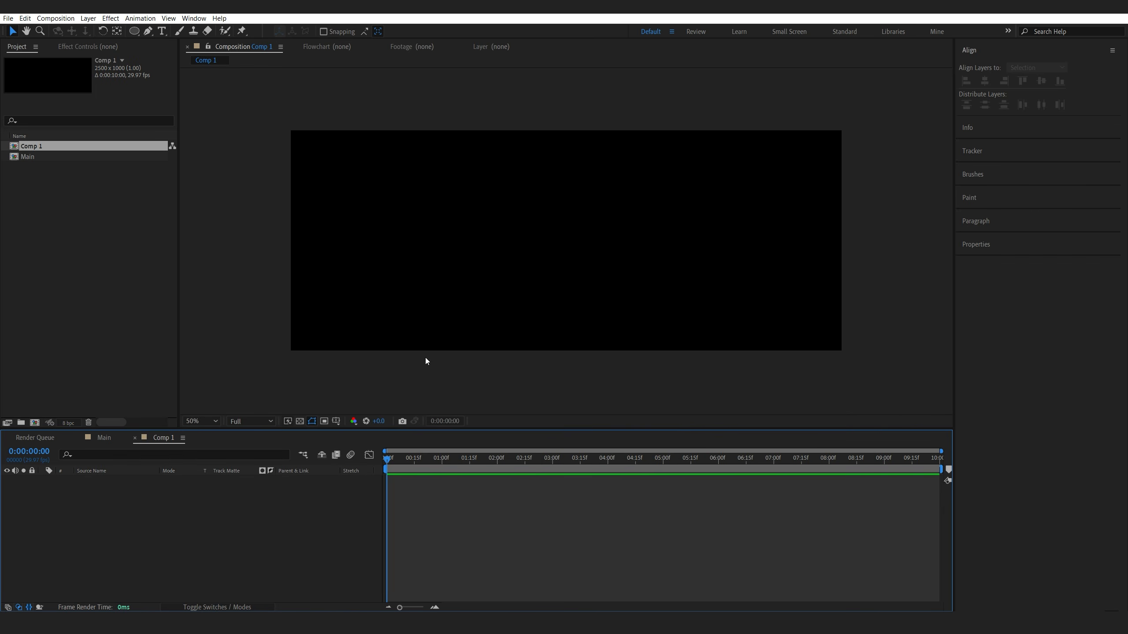
Step: Draw a white rounded rectangle about 232 by 82 px and centre its layer in the composition
drag(132, 32, 169, 42)
mouse_move(502, 219)
mouse_down()
mouse_move(576, 252)
mouse_move(546, 242)
mouse_move(555, 240)
mouse_up()
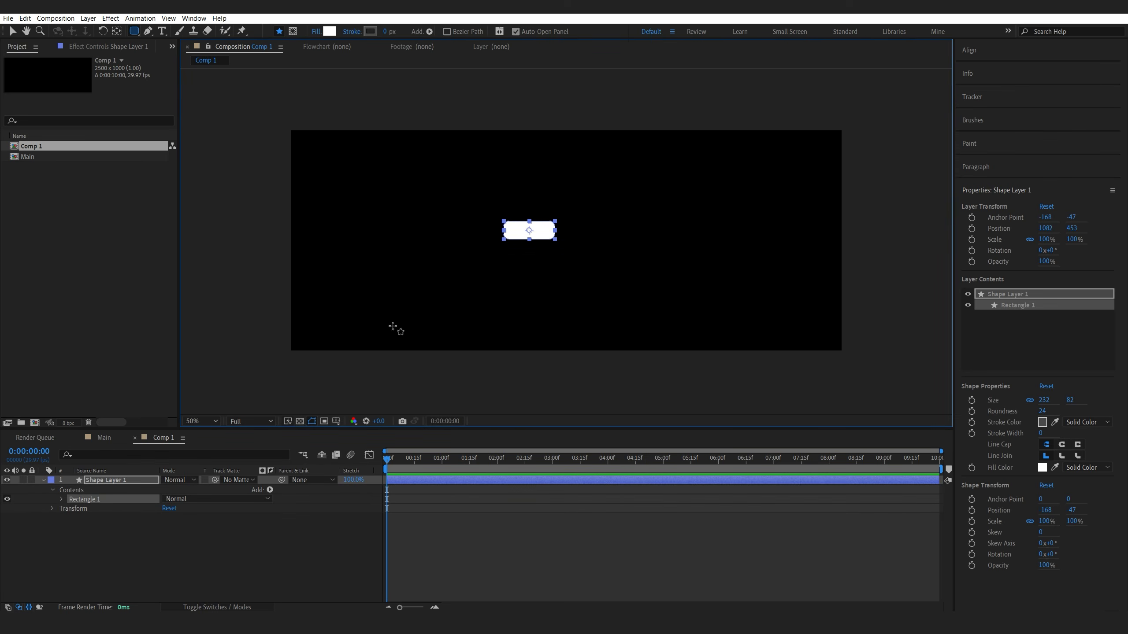
click(115, 484)
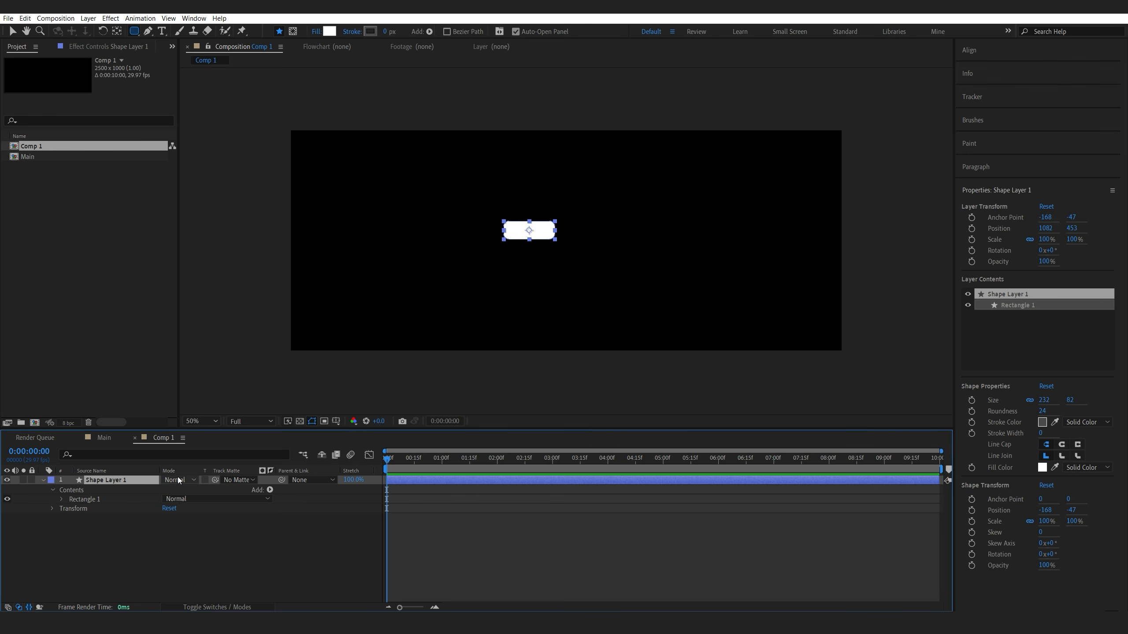
key(ctrl+Home)
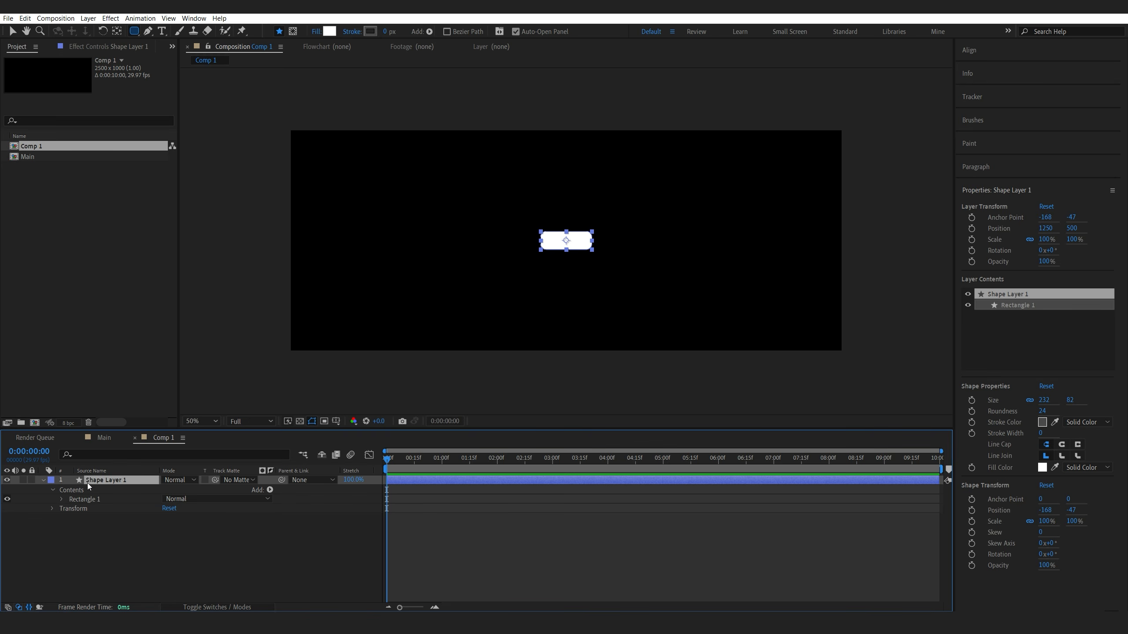
Step: Add a Repeater to the rectangle's layer with 25 copies and a horizontal position spacing of 296
click(270, 490)
click(249, 407)
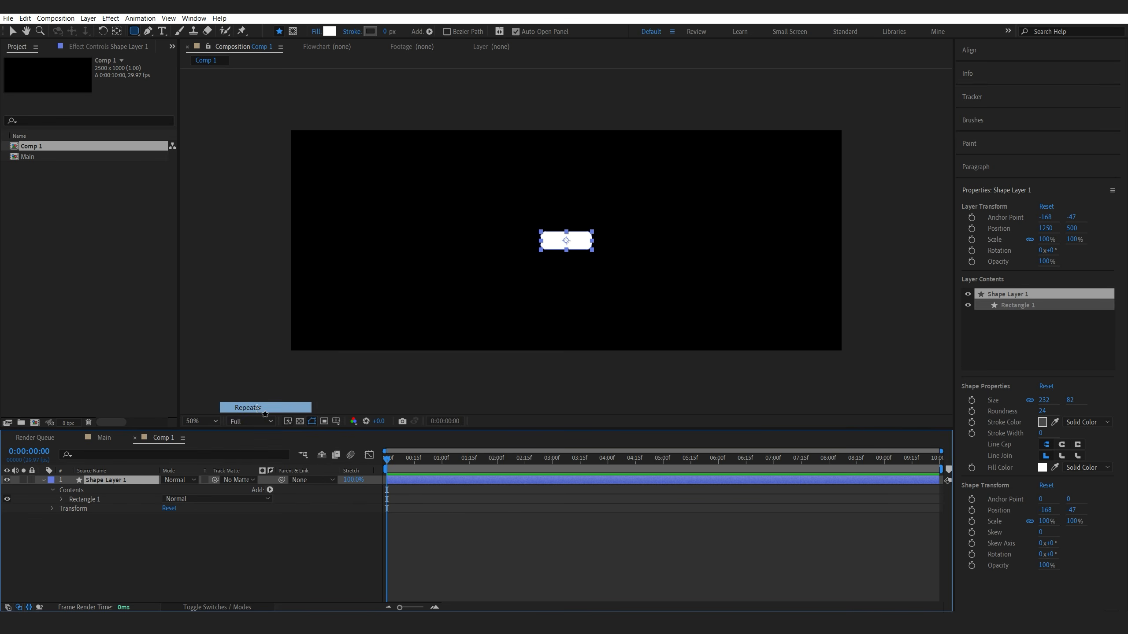
click(62, 509)
click(167, 518)
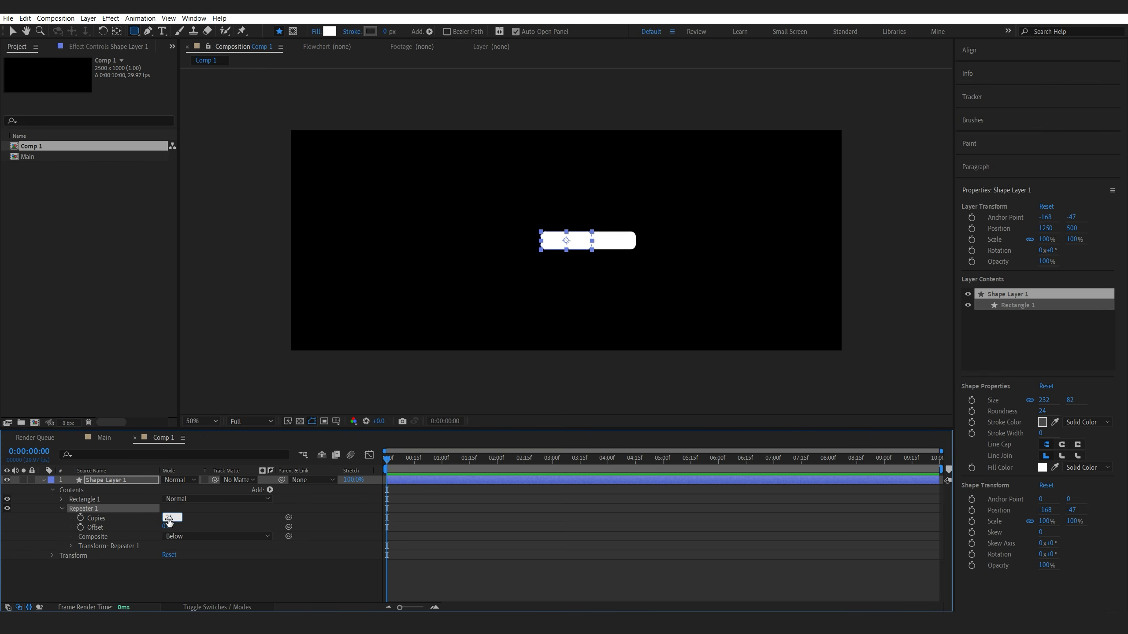
key(Return)
click(72, 547)
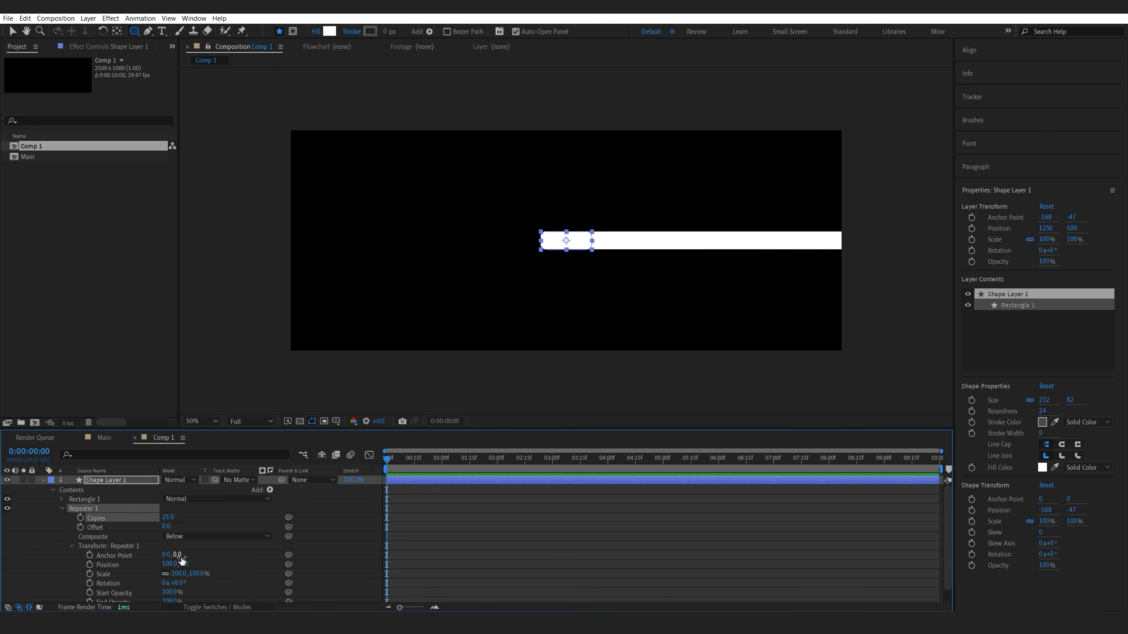
drag(170, 563, 276, 564)
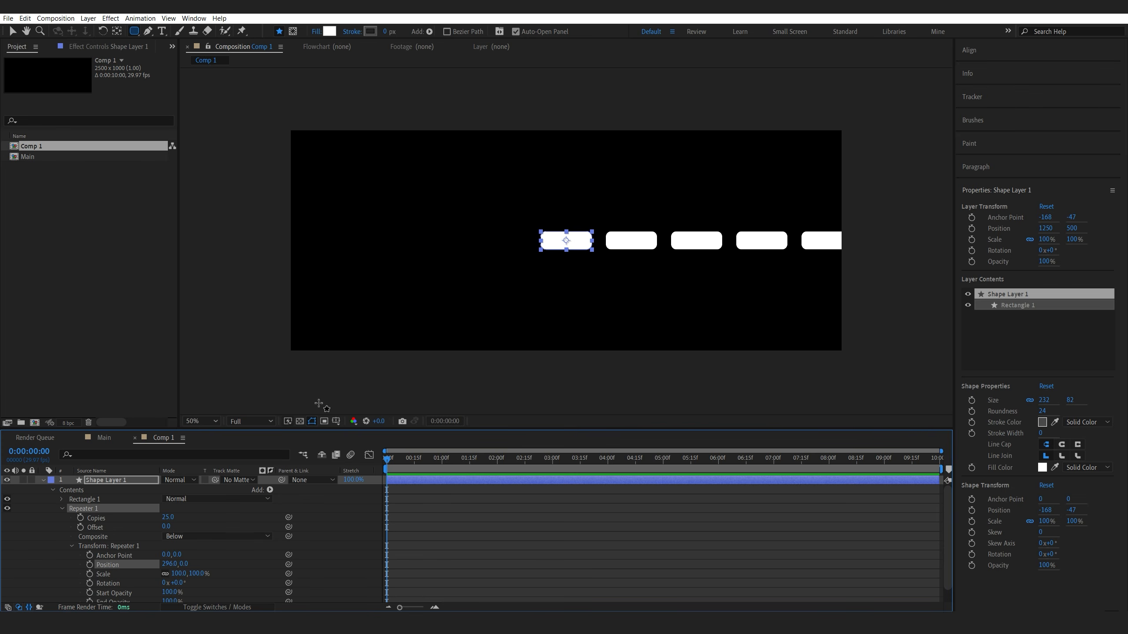
Step: Move the repeated row to an X position of 129 so it starts at the composition's left edge
click(115, 481)
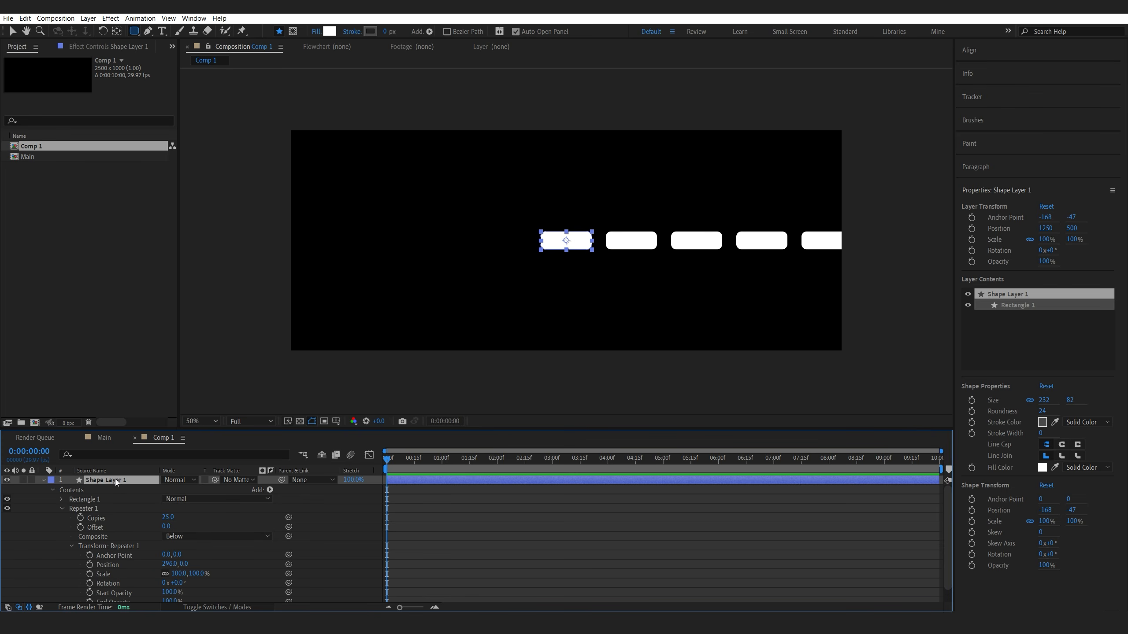
key(p)
drag(161, 489, 106, 502)
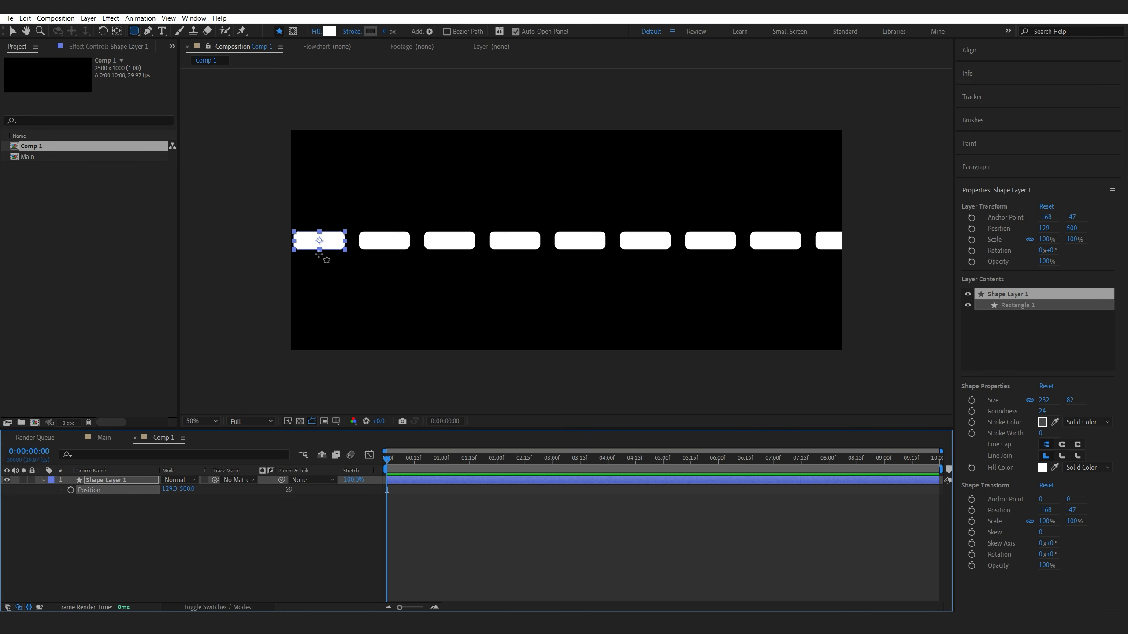
Step: Keyframe the row's position at the start and at 0:00:06:29, shifting it left to about X -1013, and preview the motion
click(70, 491)
drag(661, 466, 773, 475)
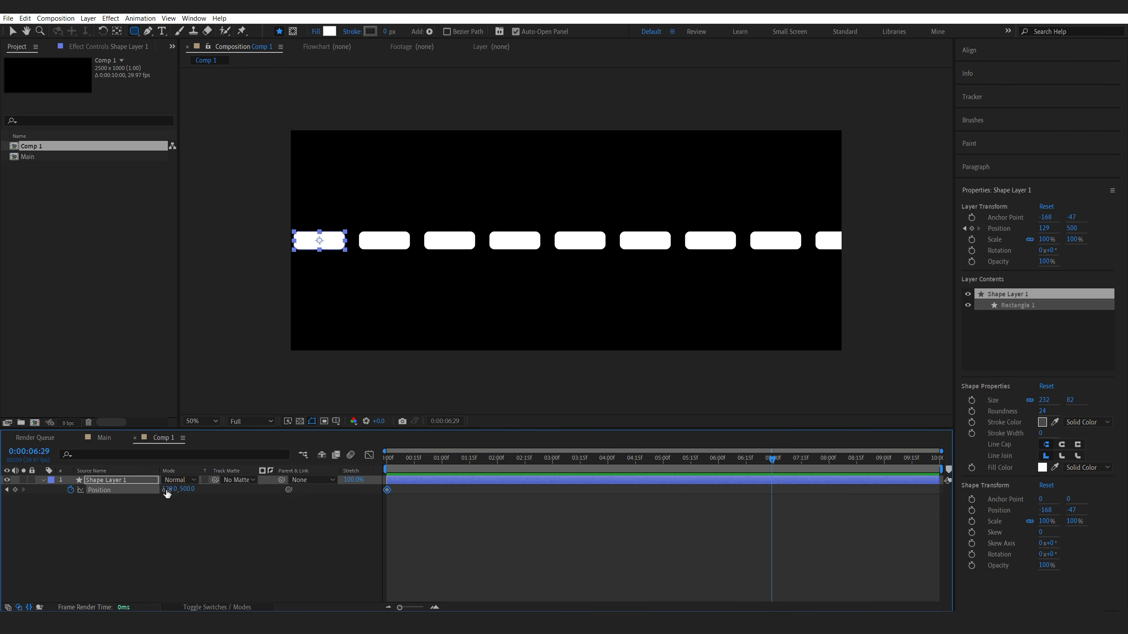
drag(167, 493, 105, 497)
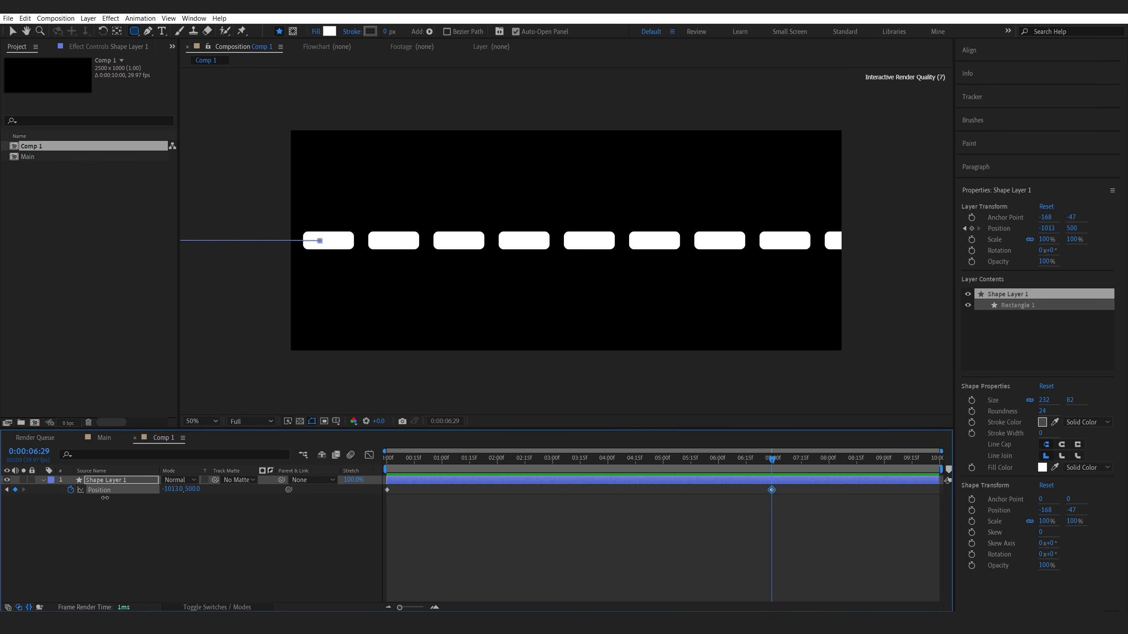
key(Home)
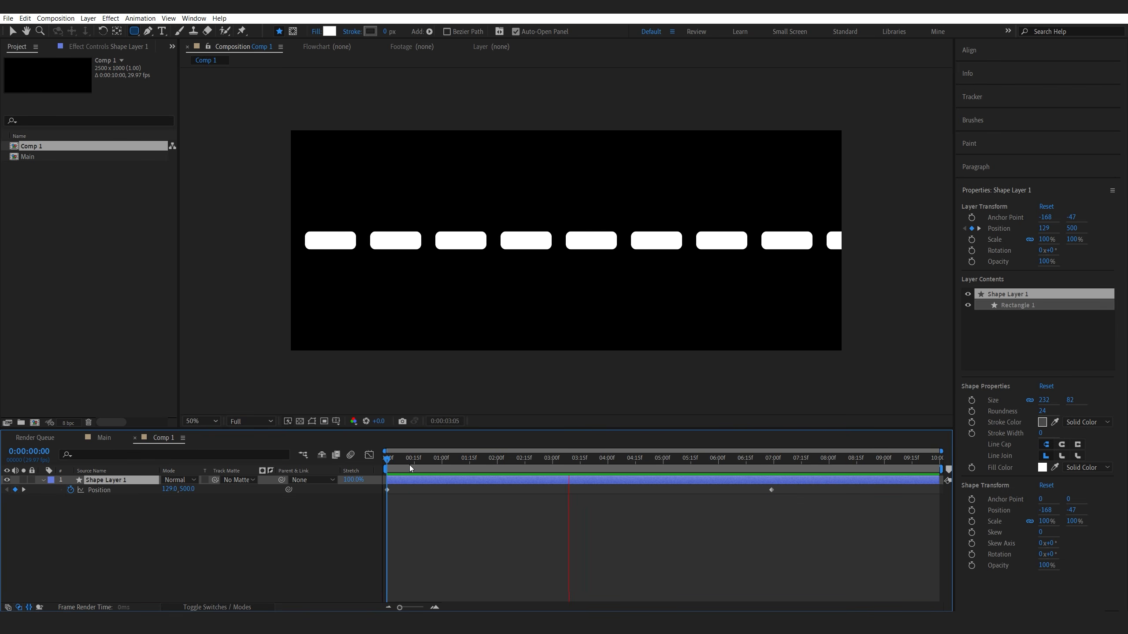
key(space)
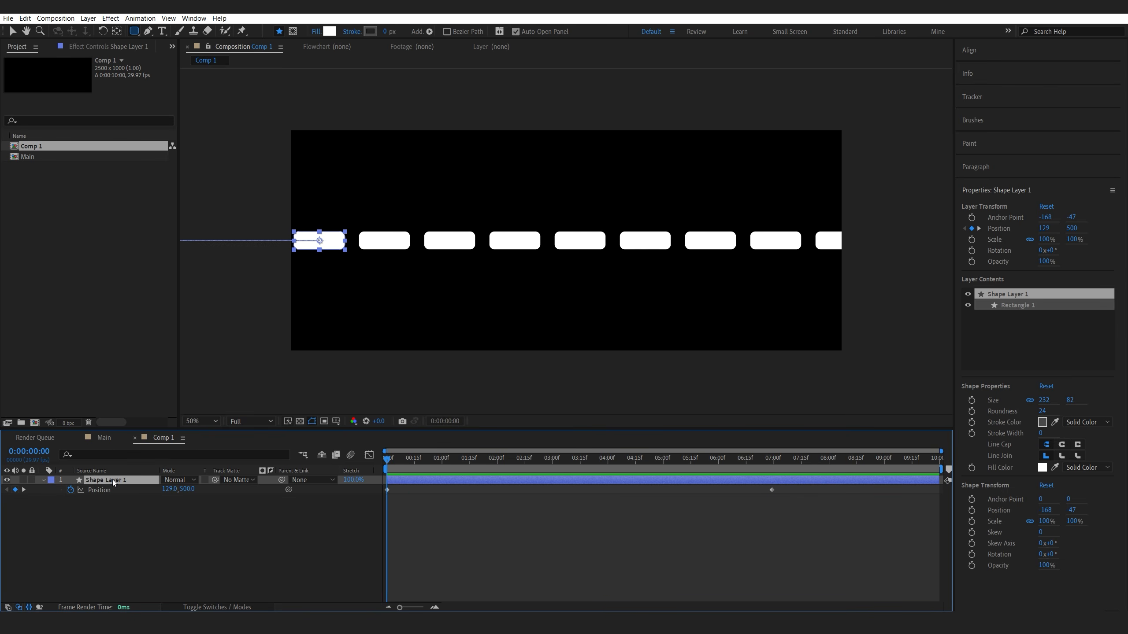
Step: Duplicate the row layer, remove the copy's position keyframes and place it above the original at -1186, 381
key(ctrl+d)
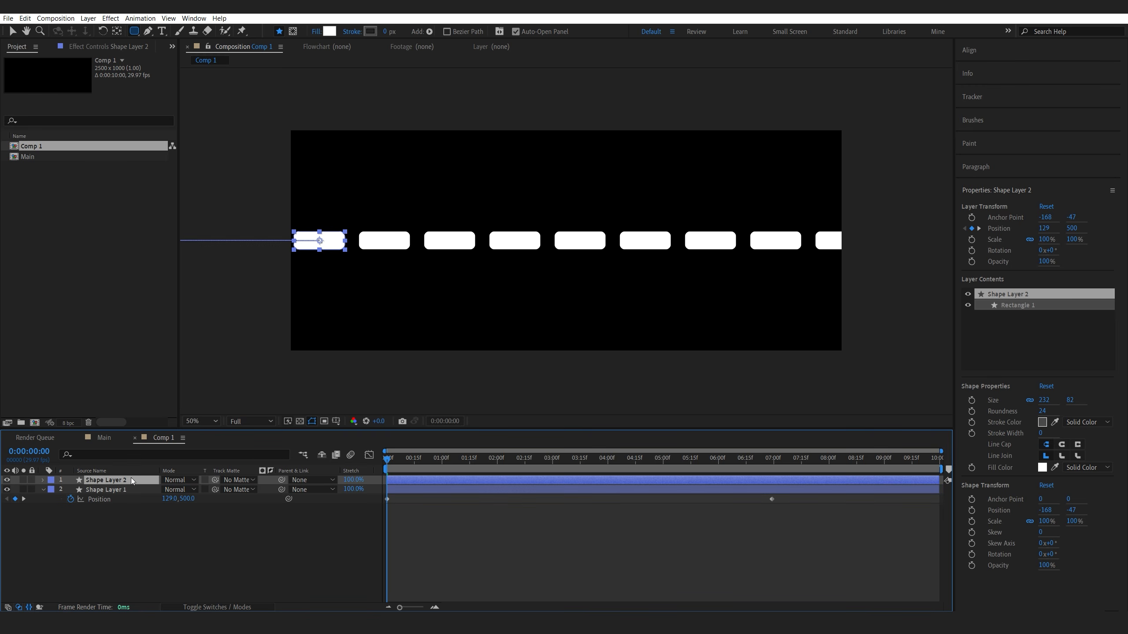
key(u)
click(70, 489)
drag(186, 489, 357, 492)
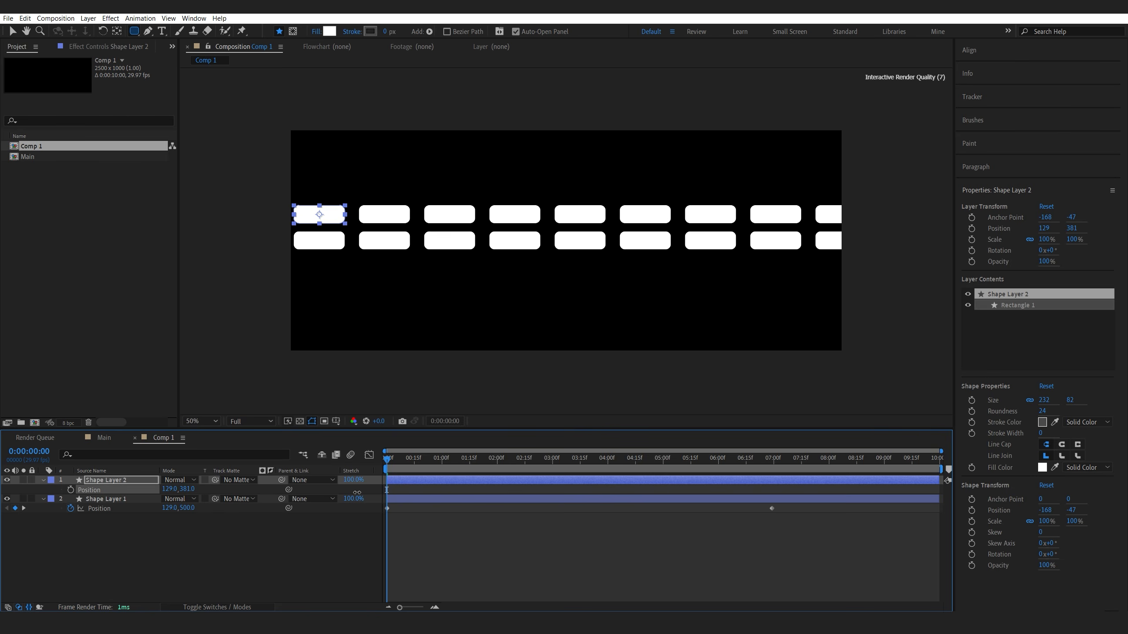
drag(170, 489, 1, 527)
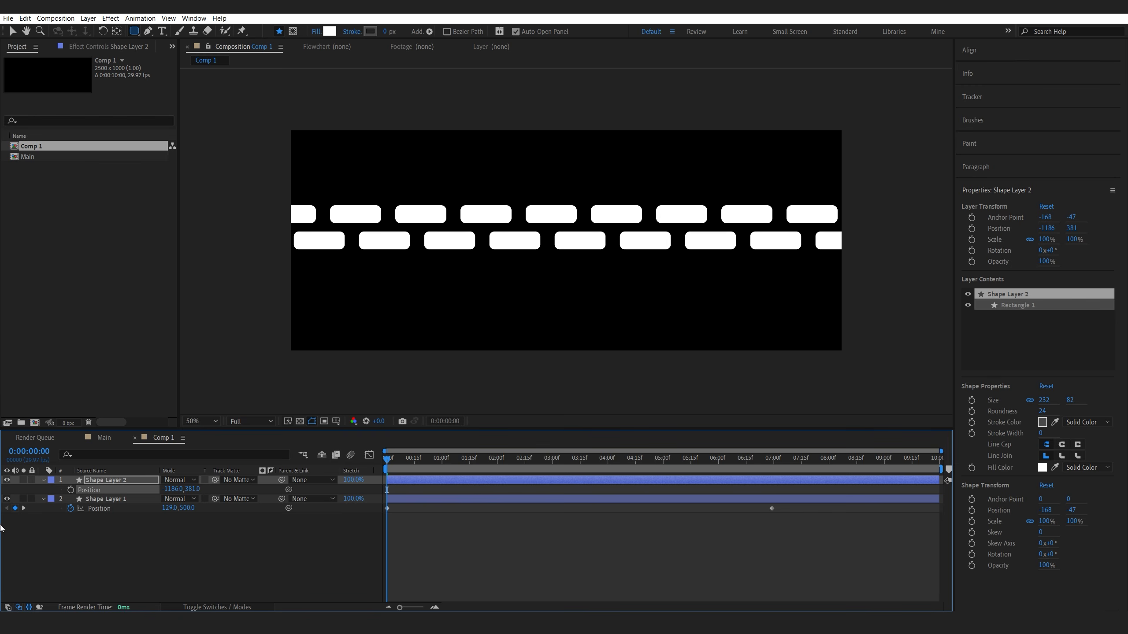
Step: Keyframe the upper row's position from the start to 0:00:06:29 so it slides right, and preview both rows
click(70, 489)
click(772, 460)
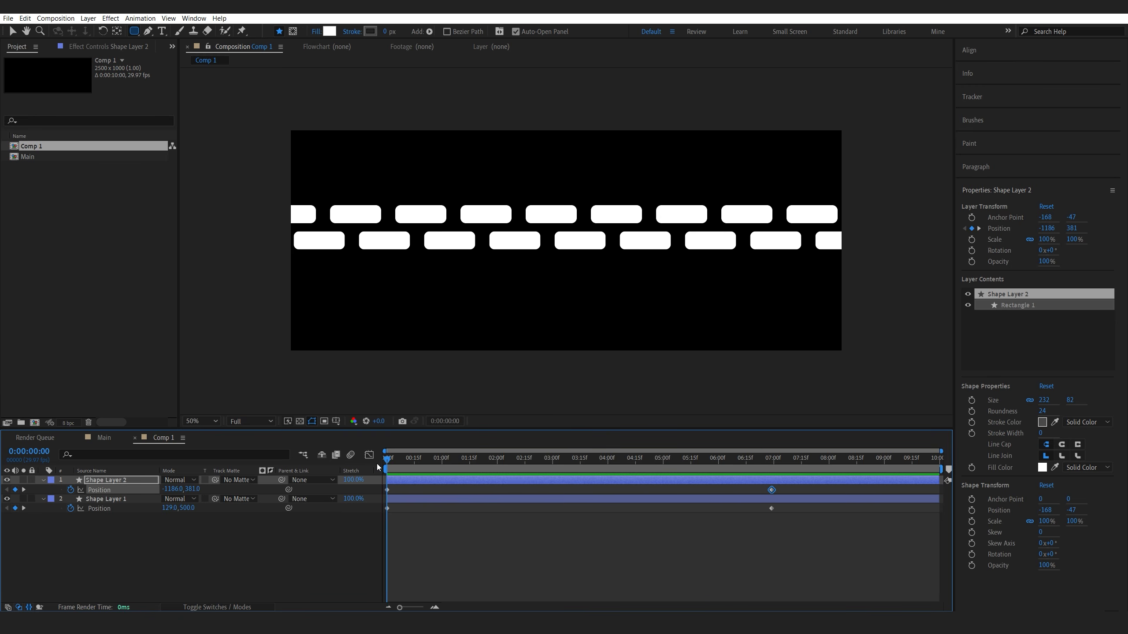
key(space)
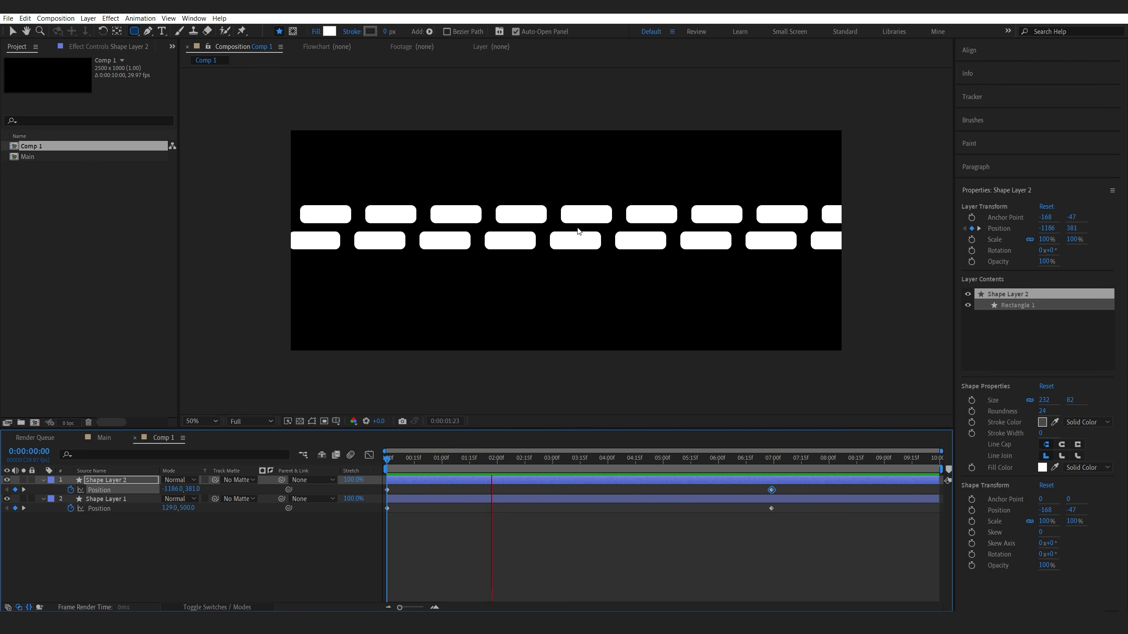
key(space)
Step: Duplicate both animated rows, move the copies' position keyframes down to Y 611 and 730, and preview the four rows
shift+click(106, 499)
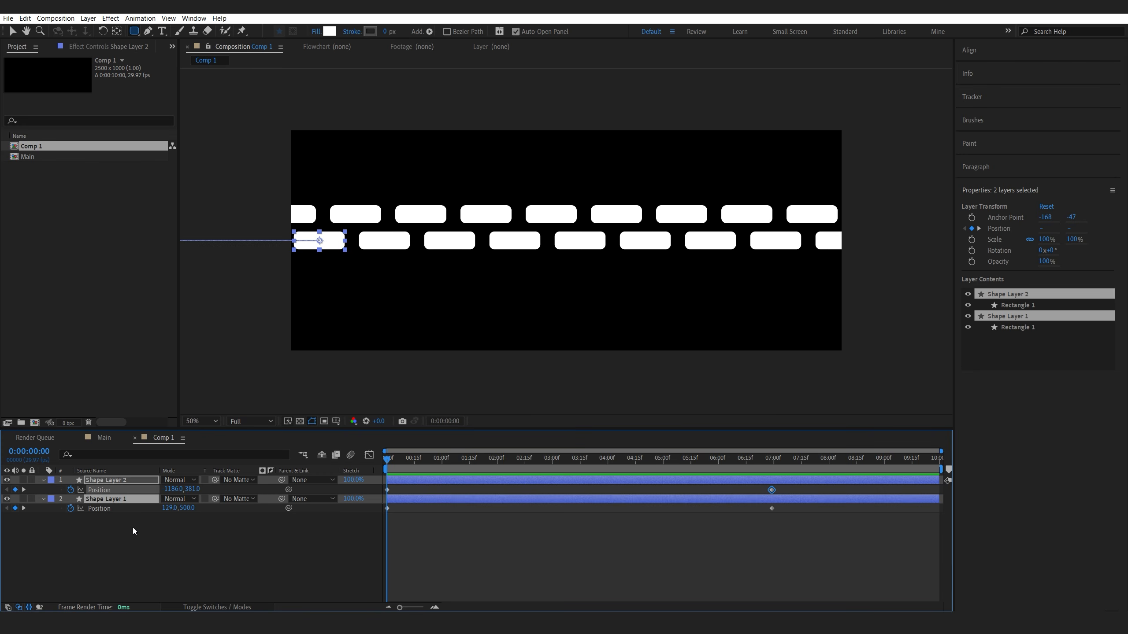
key(ctrl+d)
drag(97, 511, 104, 488)
key(u)
drag(786, 487, 381, 514)
drag(187, 508, 308, 504)
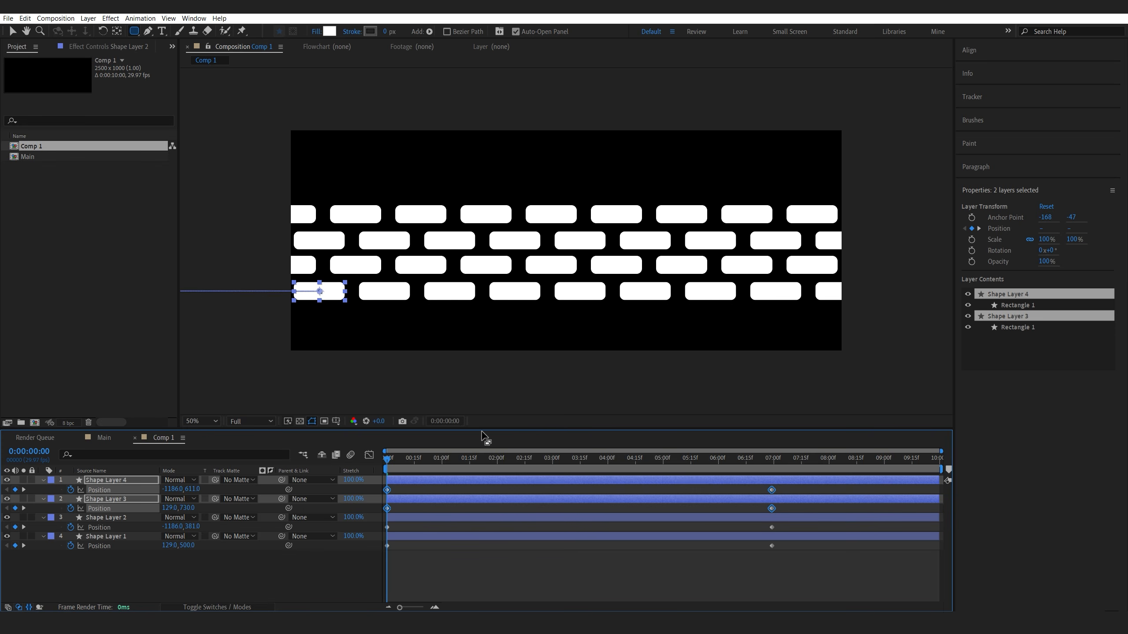
click(327, 581)
key(space)
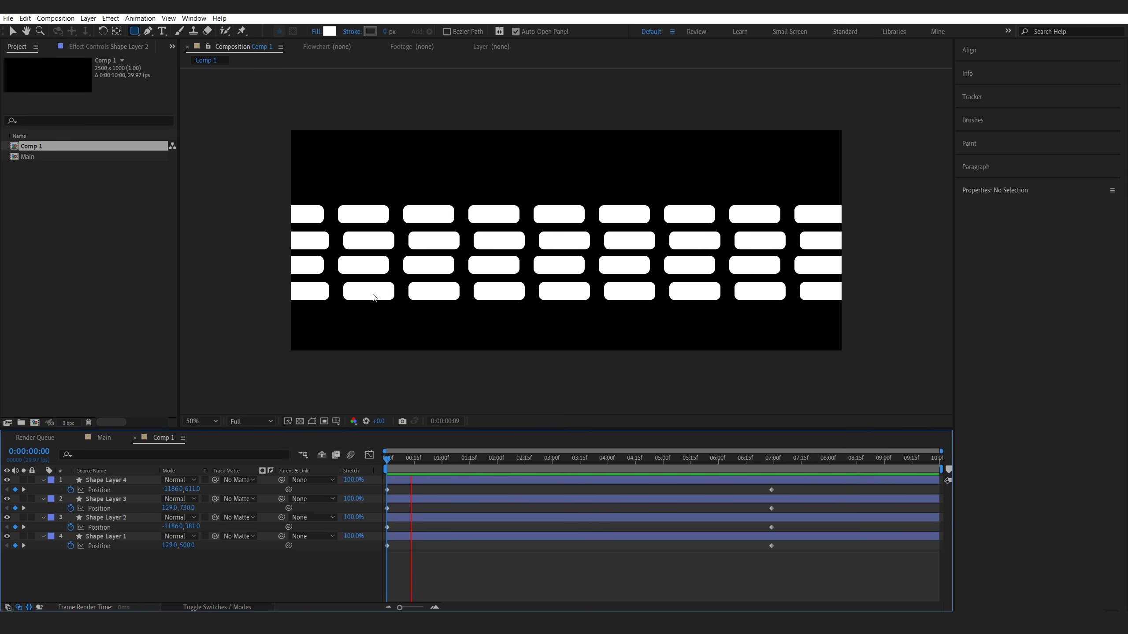
drag(387, 462, 461, 465)
key(Home)
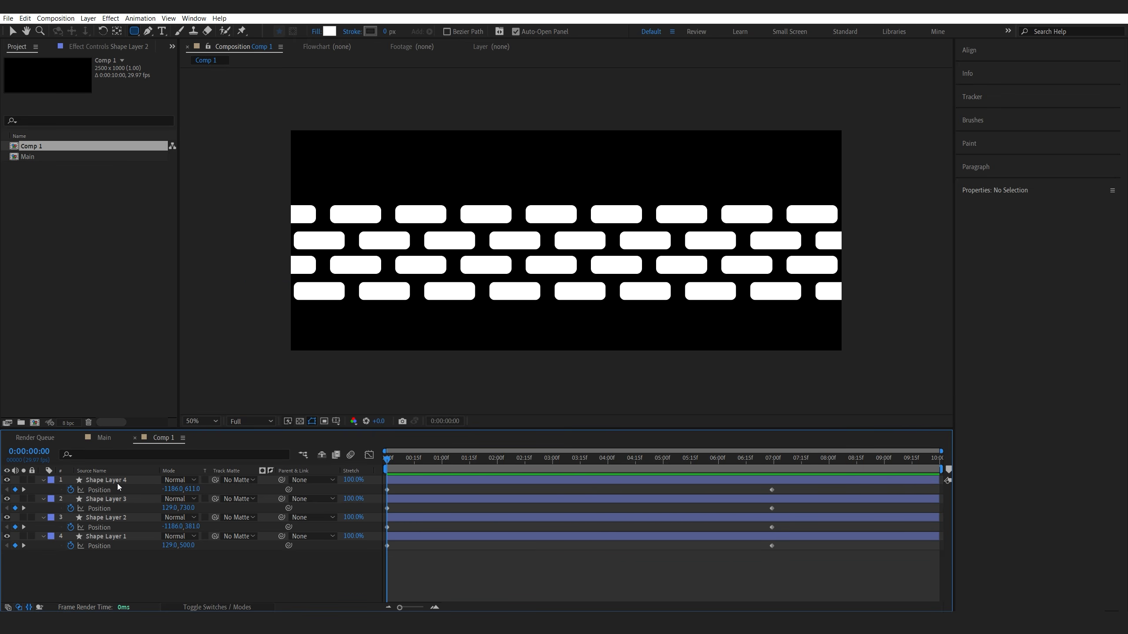
Step: Place Comp 1 into the Main composition and turn it into a 3D layer
click(104, 438)
drag(28, 150, 175, 531)
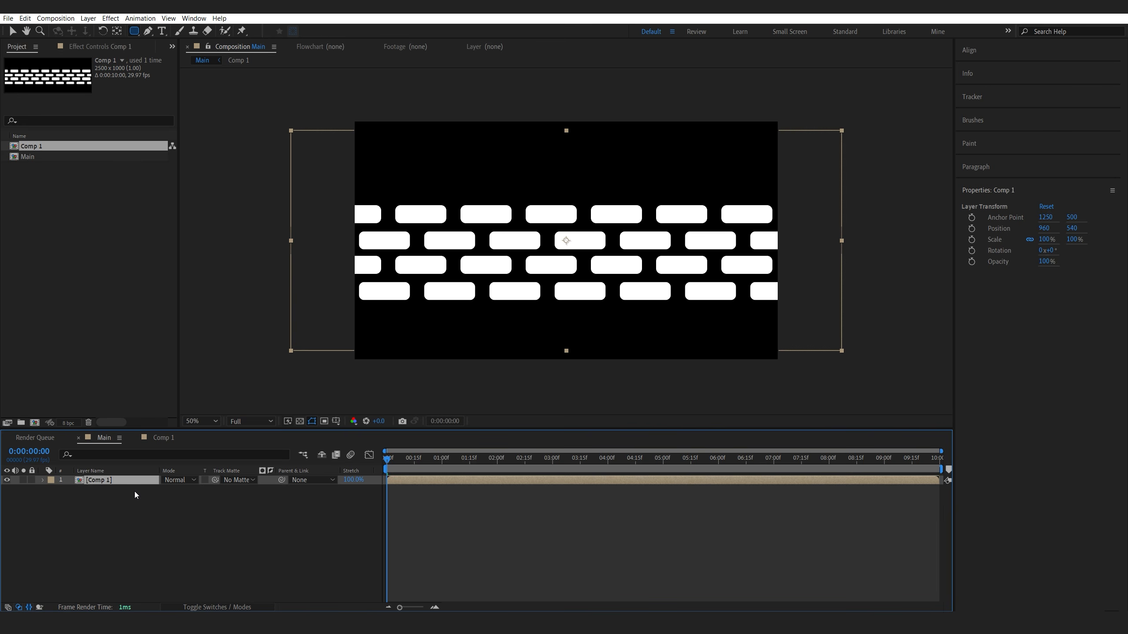
click(216, 607)
click(223, 481)
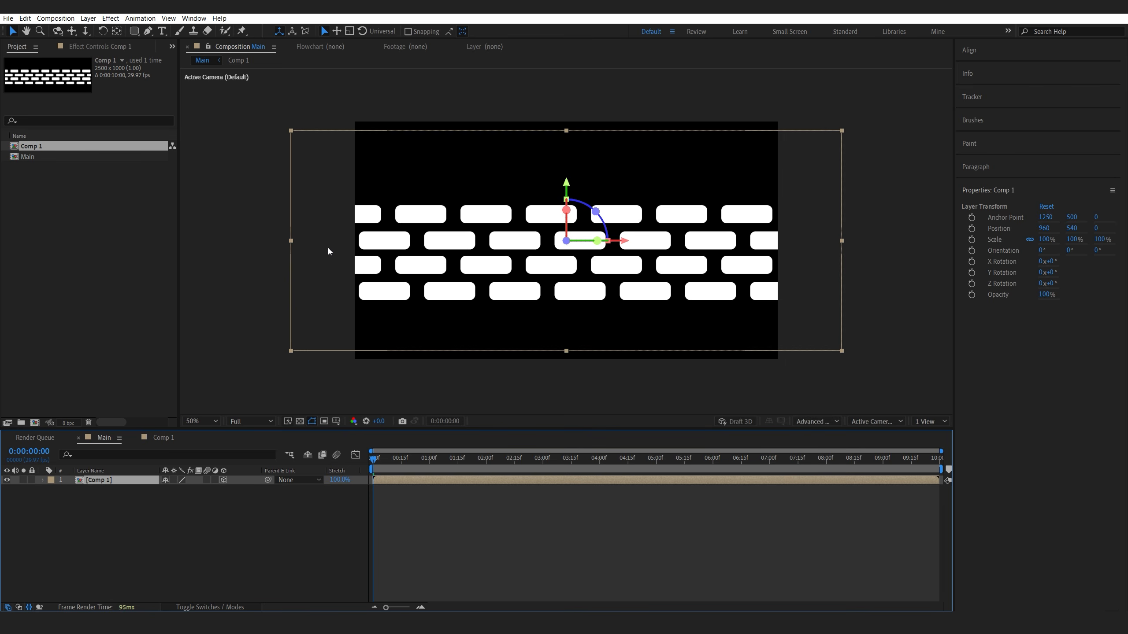
Step: Add a two-node camera with the default settings and orbit it to view the rows from above at an angle
click(193, 514)
right_click(196, 512)
mouse_move(249, 387)
click(375, 438)
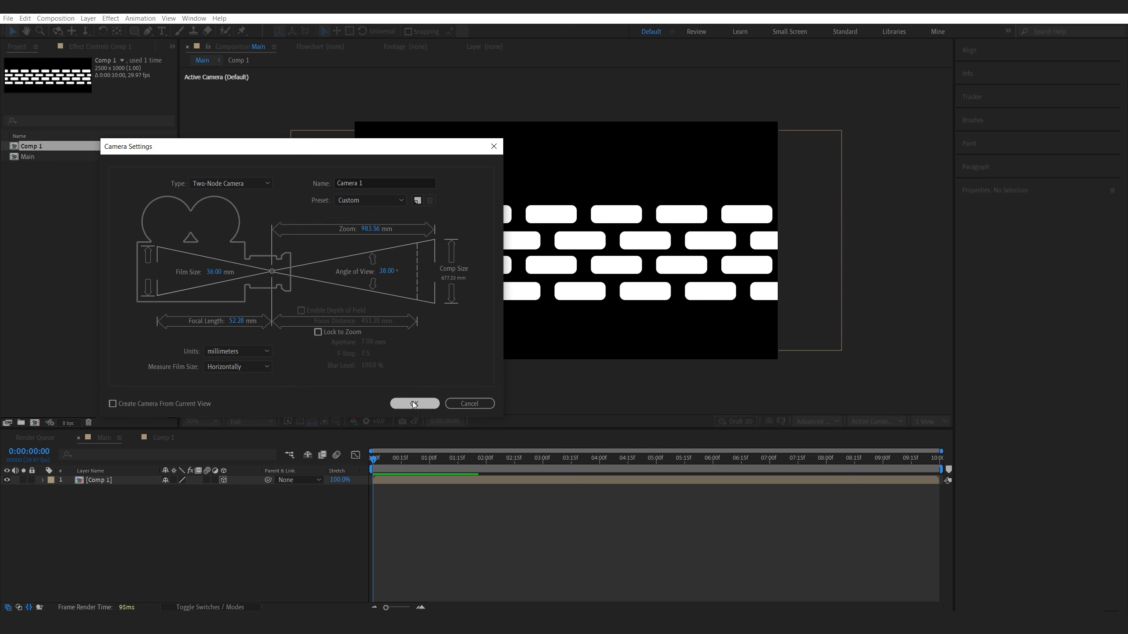
click(412, 402)
drag(429, 284, 547, 303)
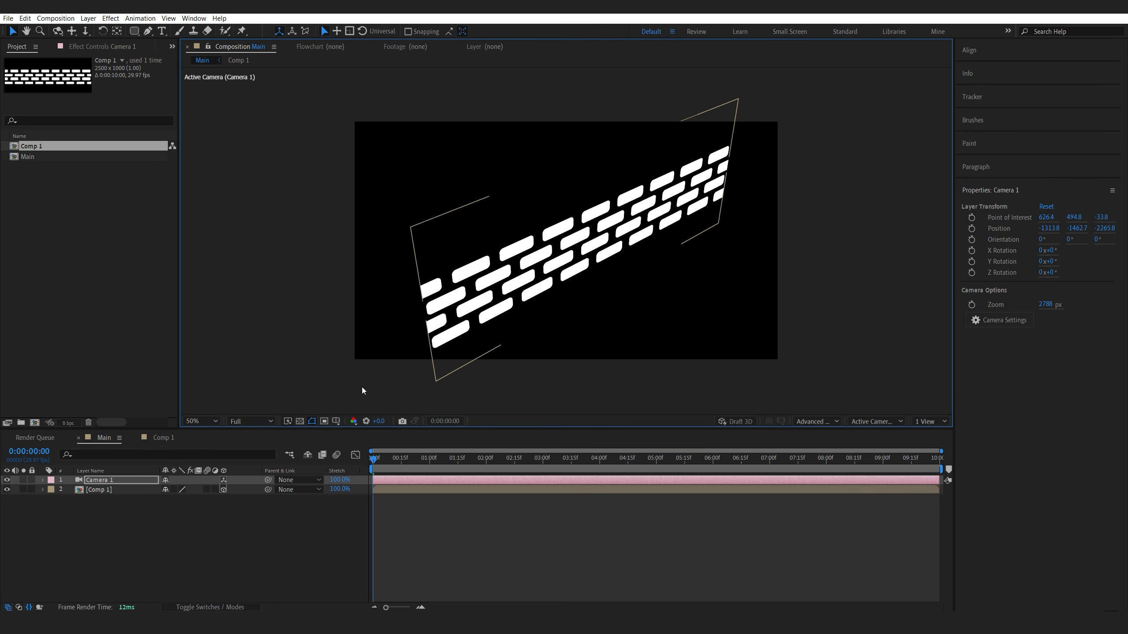
Step: Bend the Comp 1 layer with a geometry curvature of 64% and adjust the camera angle around it
click(42, 489)
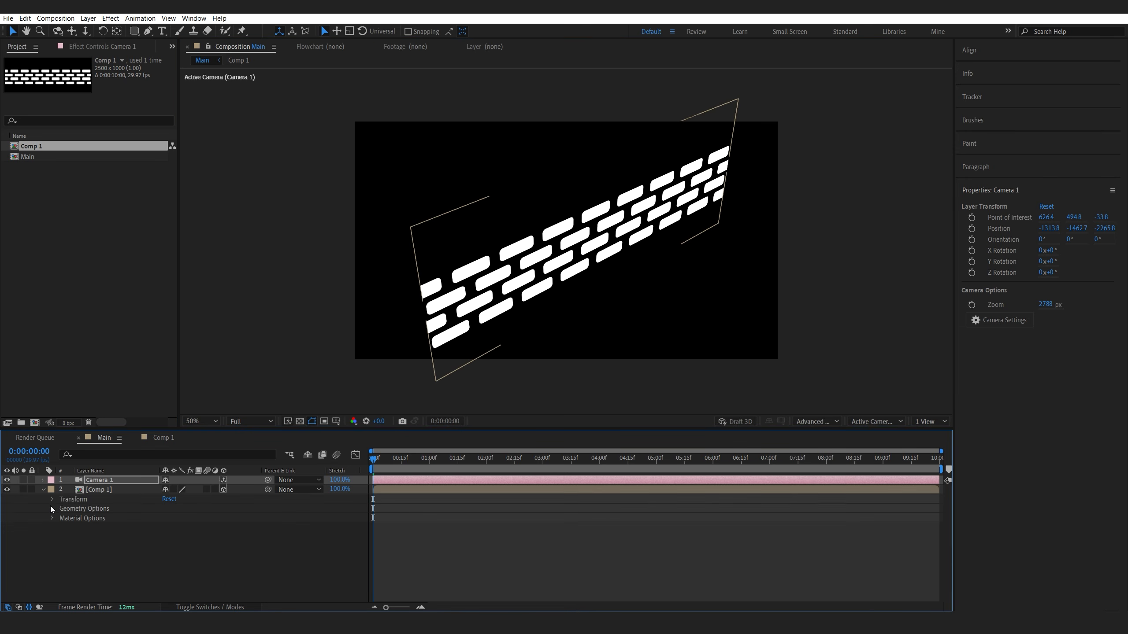
click(53, 509)
drag(166, 520, 195, 516)
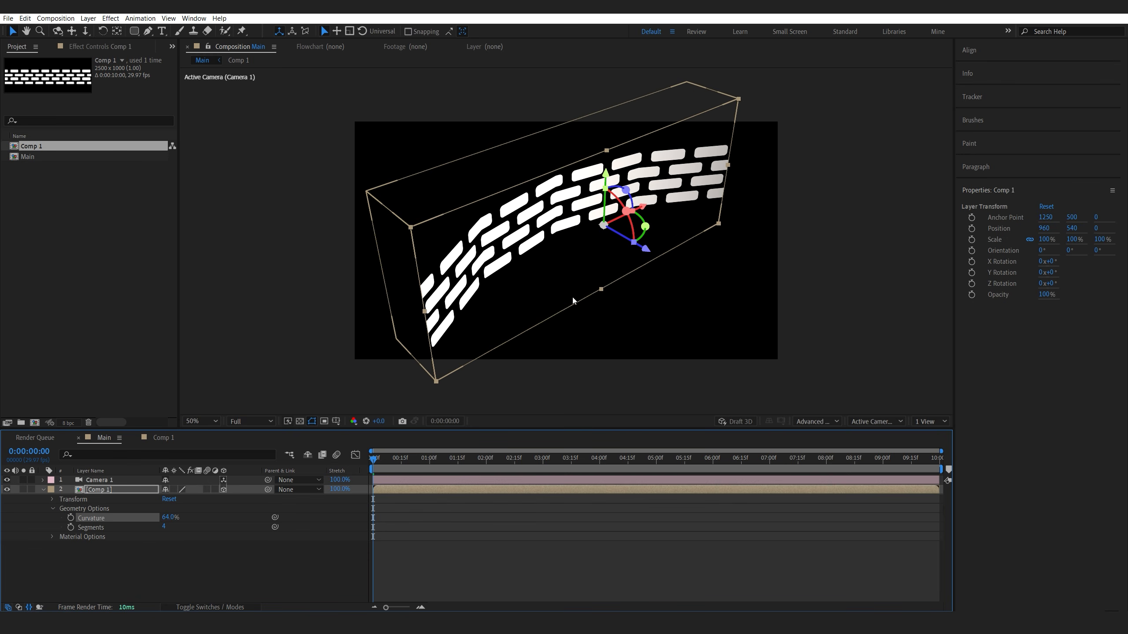
mouse_move(542, 270)
mouse_down()
mouse_move(579, 277)
mouse_move(543, 269)
mouse_move(568, 258)
mouse_move(542, 254)
mouse_move(550, 263)
mouse_up()
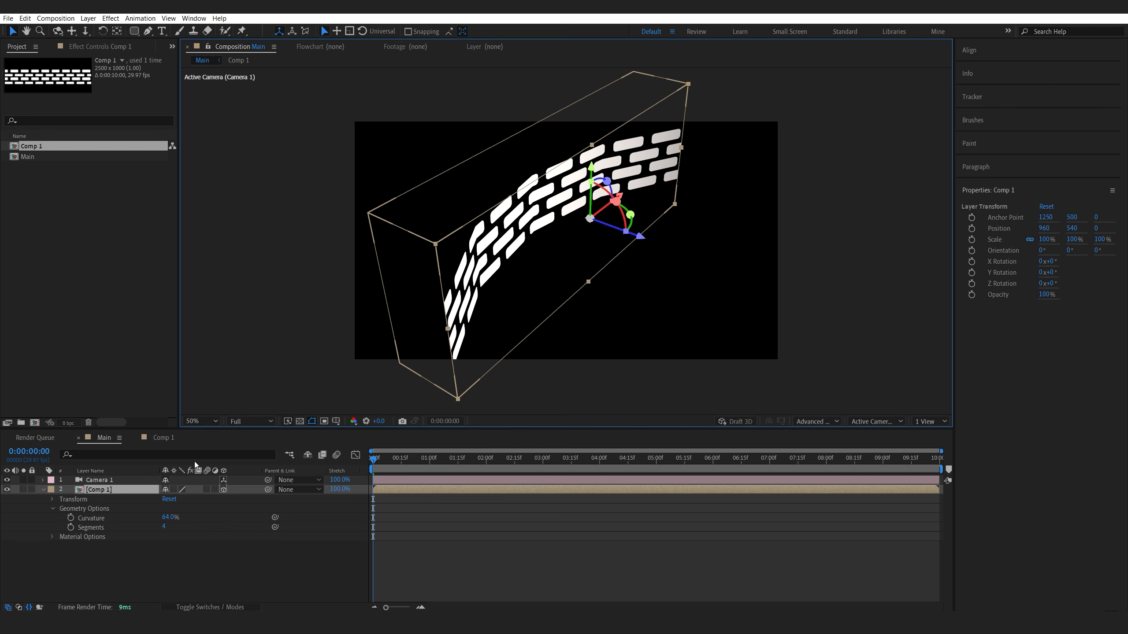
Step: Set the Comp 1 layer's geometry segments to 30 and its curvature to 90%
click(164, 527)
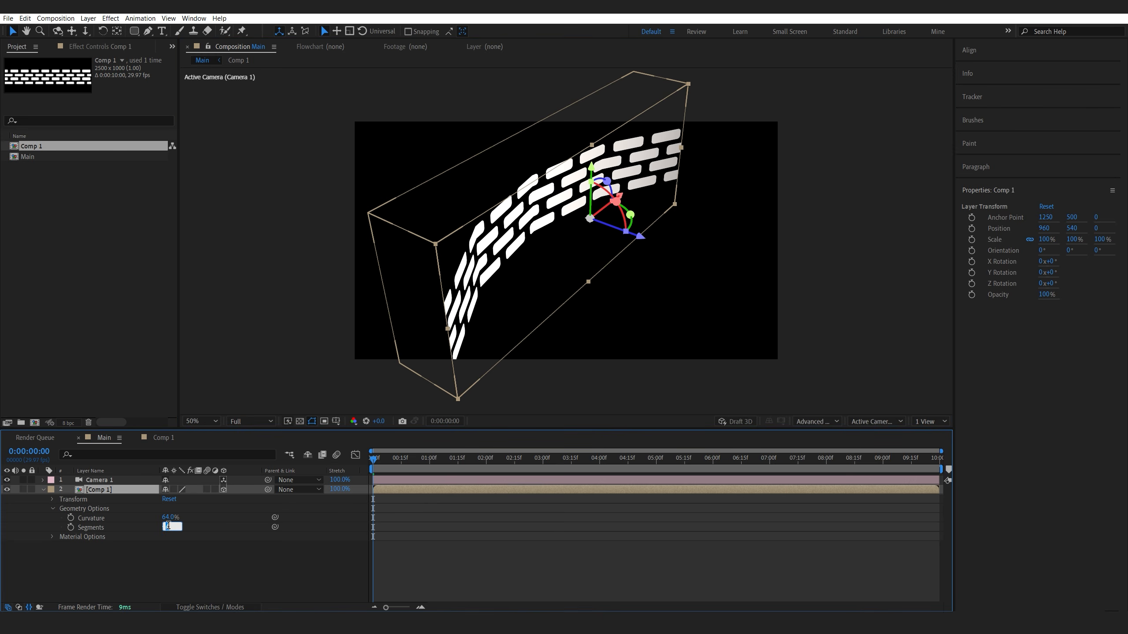
text(30)
key(Return)
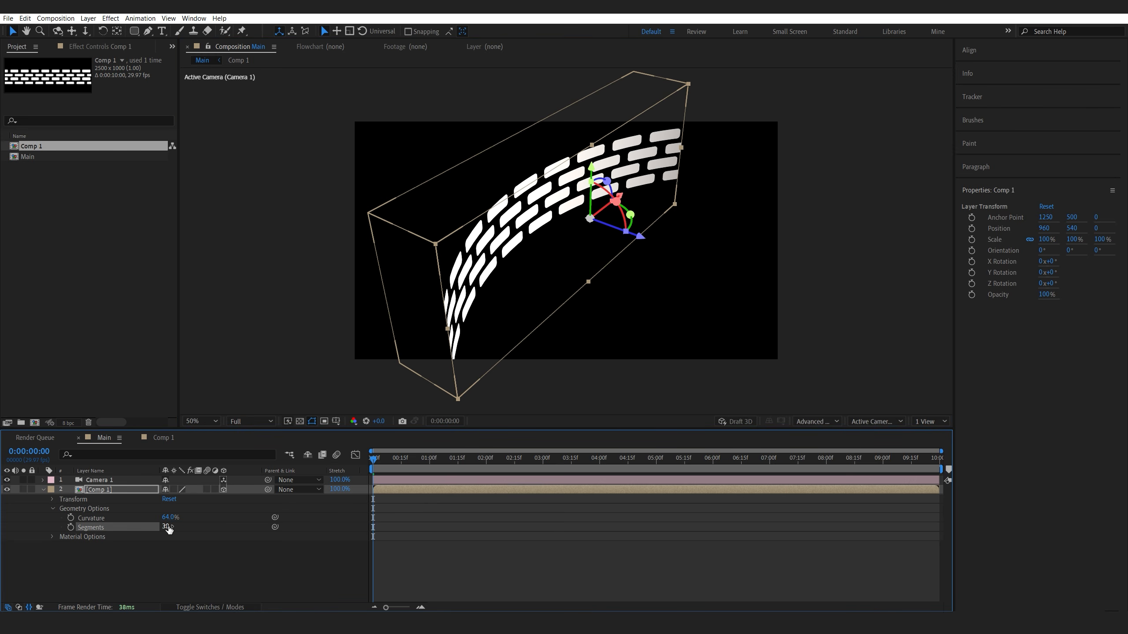
click(176, 517)
text(90)
key(Return)
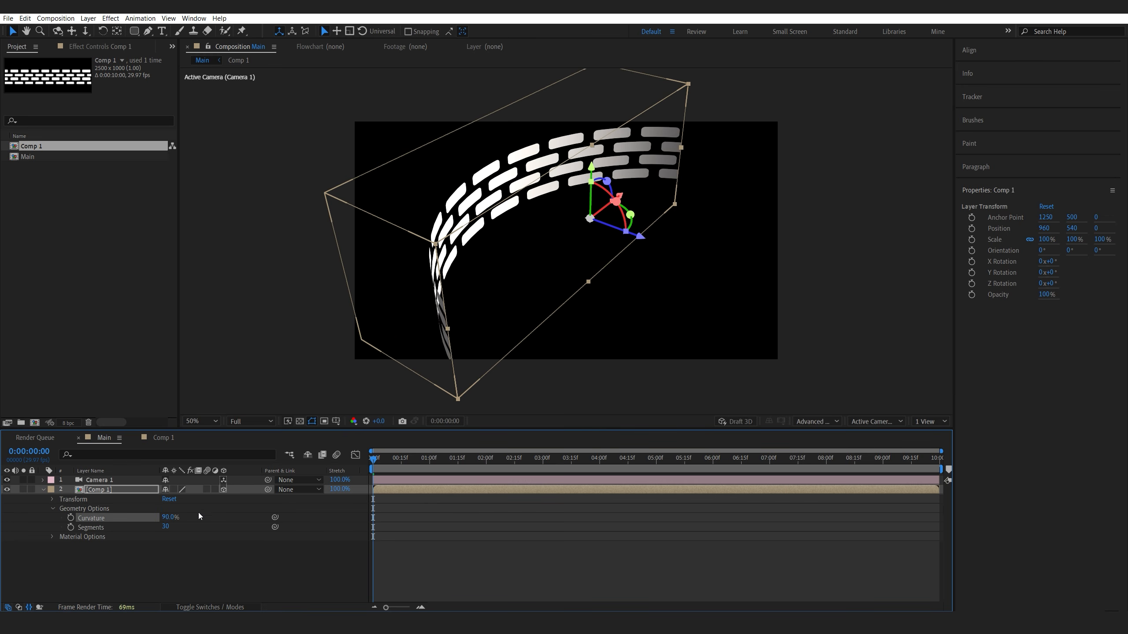
Step: Orbit and move the camera close to the curved rows so the rounded rectangles fill most of the Main frame
click(119, 582)
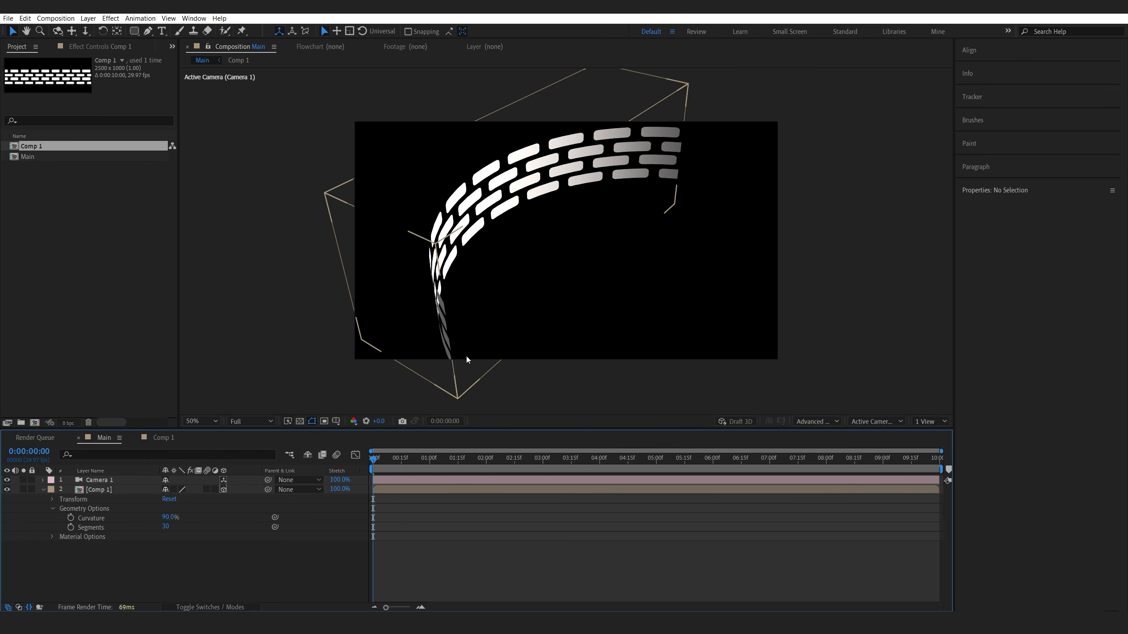
drag(465, 336, 556, 174)
drag(526, 247, 500, 258)
drag(498, 302, 436, 262)
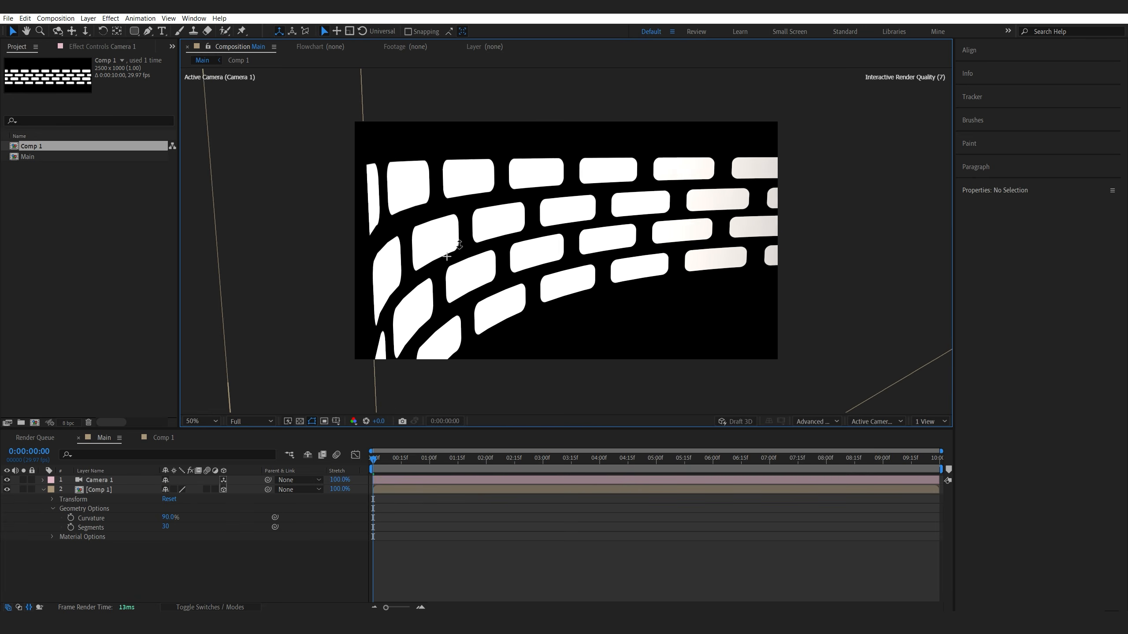
Step: Tilt Camera 1 with a Z rotation of 30° and reframe the rows diagonally across the frame
click(99, 479)
key(r)
drag(176, 517, 216, 517)
drag(512, 293, 474, 286)
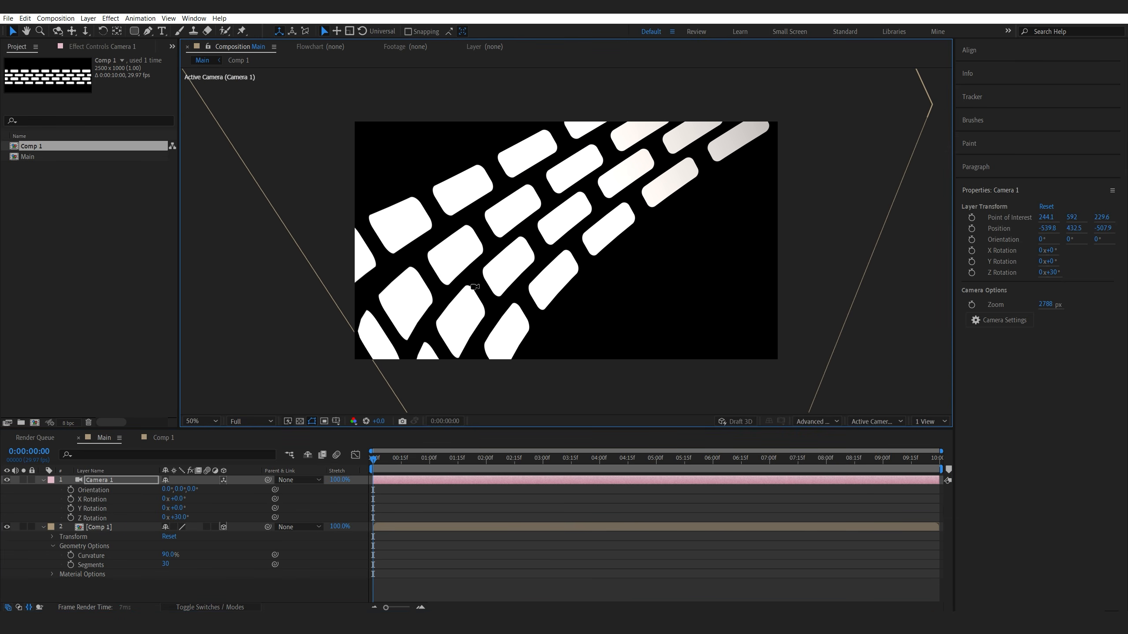
Step: Widen the view of Camera 1 by lowering its zoom to 1342 pixels
key(a)
key(a)
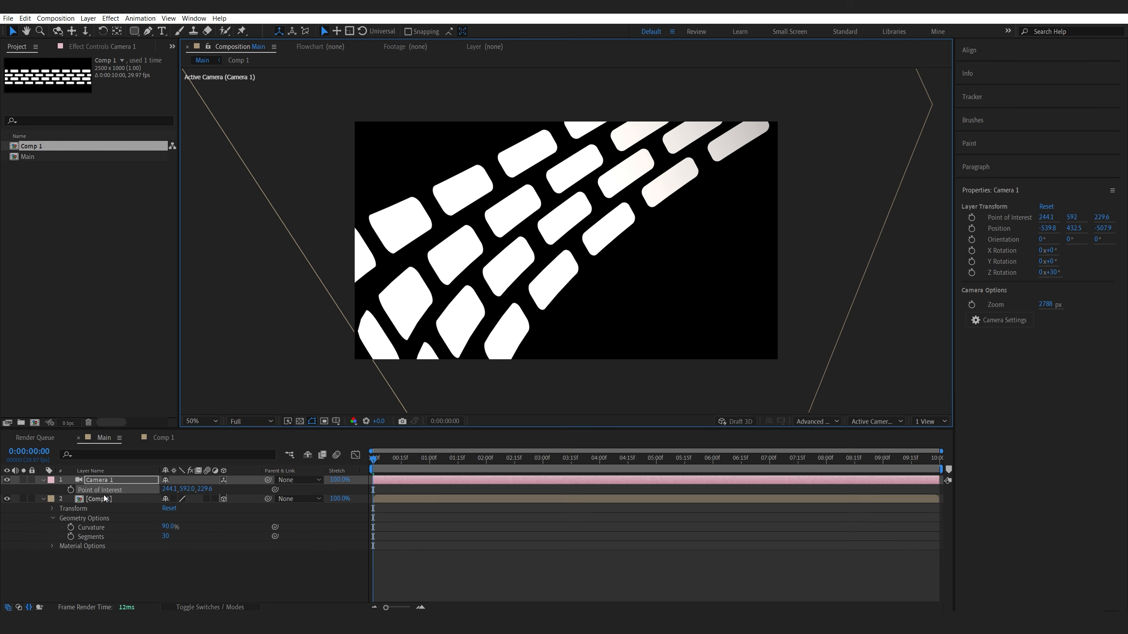
drag(168, 505, 18, 529)
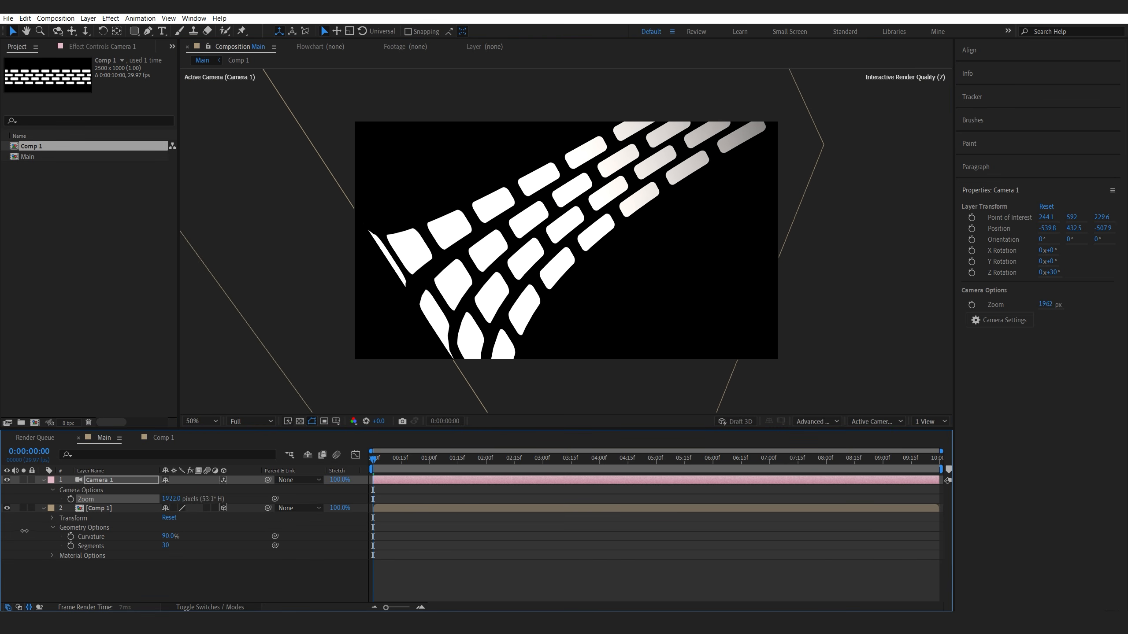
Step: Set the Comp 1 layer's curvature to 95% and slightly readjust the camera framing
click(169, 536)
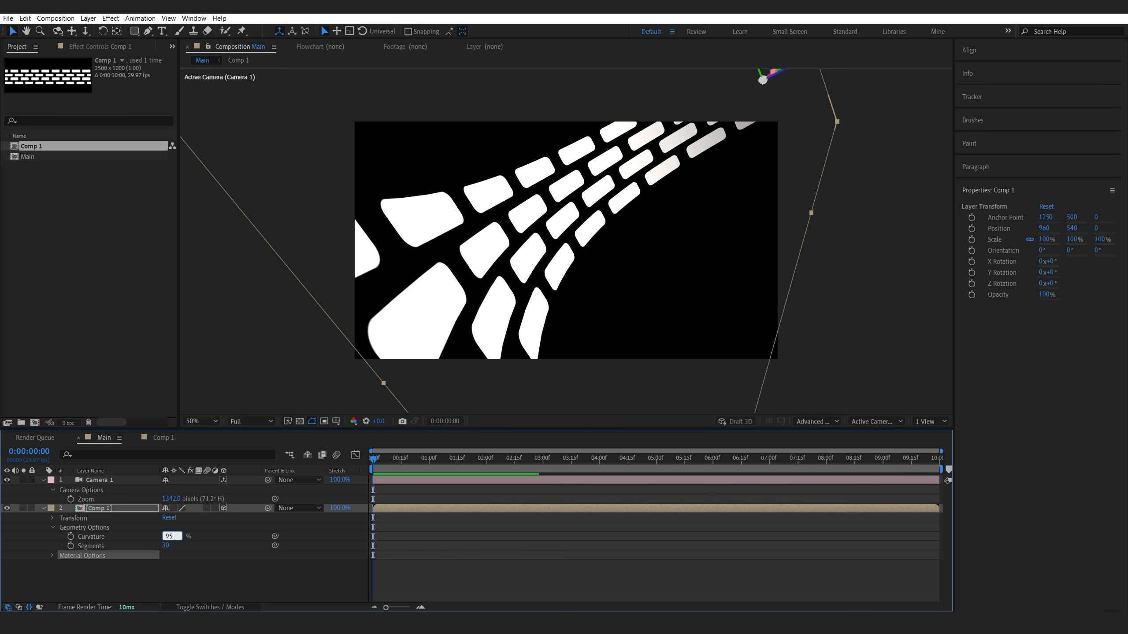
text(95)
key(Return)
key(1)
mouse_move(453, 329)
mouse_down()
mouse_move(446, 322)
mouse_move(454, 330)
mouse_up()
key(2)
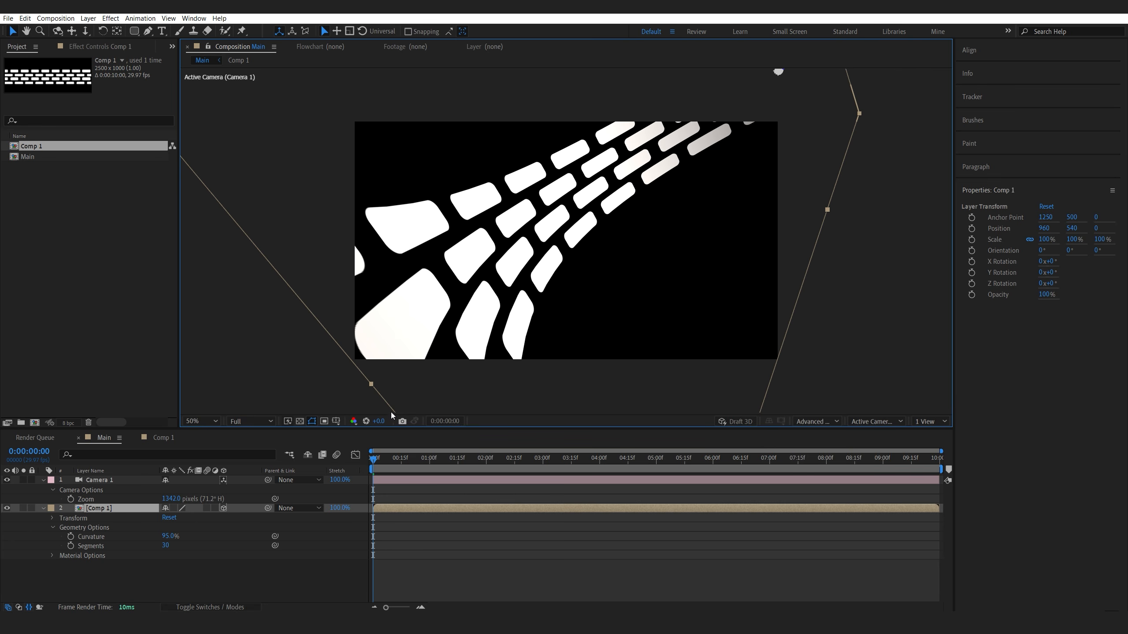
Step: Show Camera 1's point of interest and position, and set starting keyframes for both at 0:00:00:00
click(107, 497)
key(p)
key(shift+a)
click(70, 489)
click(70, 499)
Step: Keyframe a new camera view at 0:00:04:18, position about -245, 560, -147, and preview the move with the work area ending there
drag(446, 459, 634, 467)
drag(516, 252, 518, 243)
mouse_move(520, 235)
mouse_down()
mouse_move(551, 229)
mouse_move(516, 234)
mouse_up()
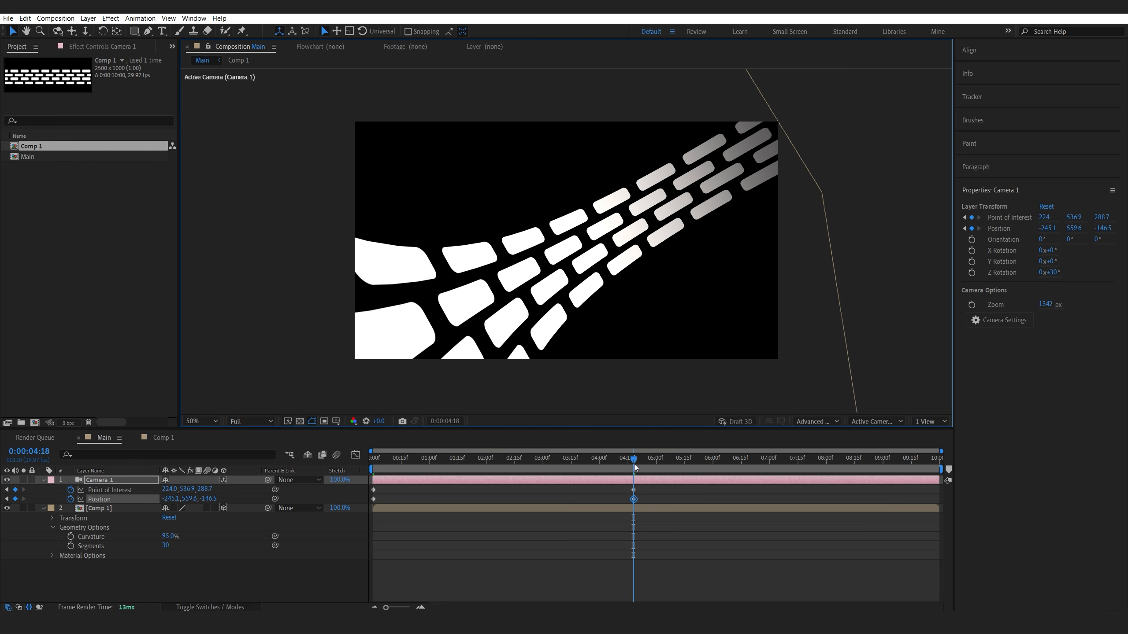
key(n)
key(space)
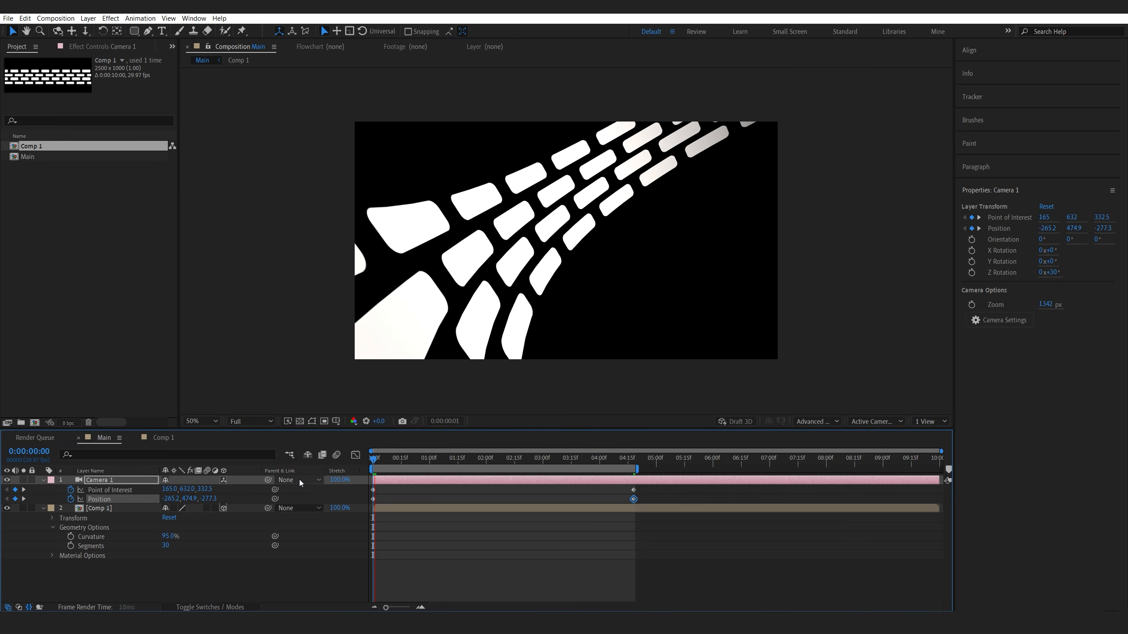